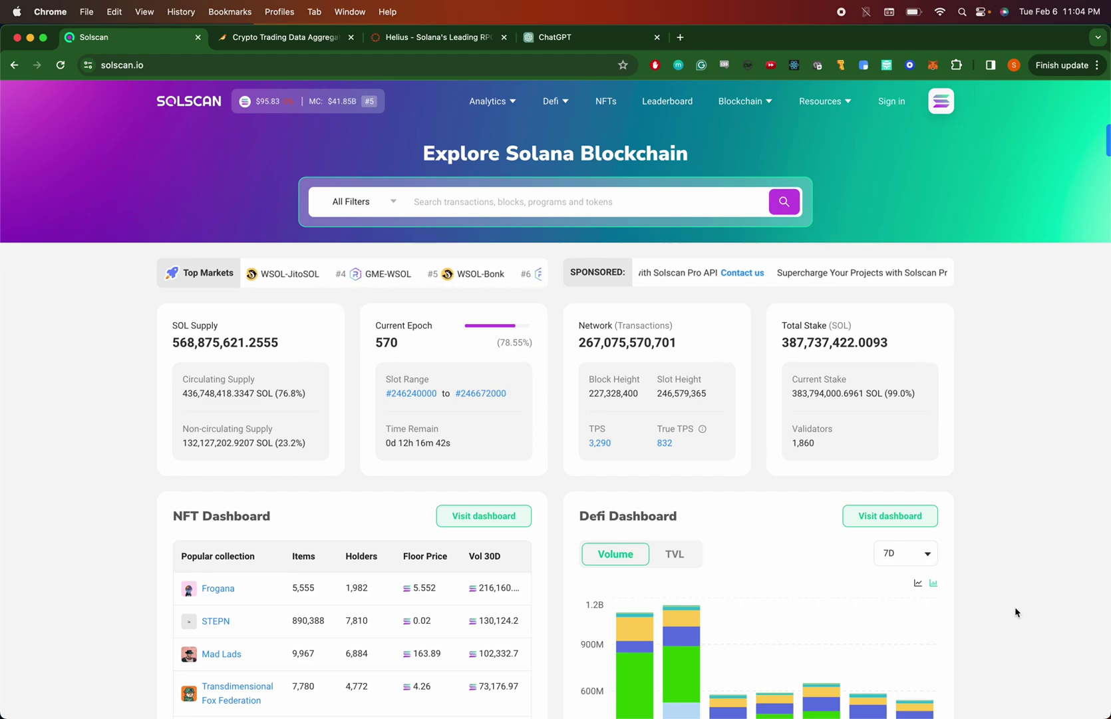
Step: Leave the analyzer code and show the helius.dev Helius tab in Chrome
key("ctrl+Right")
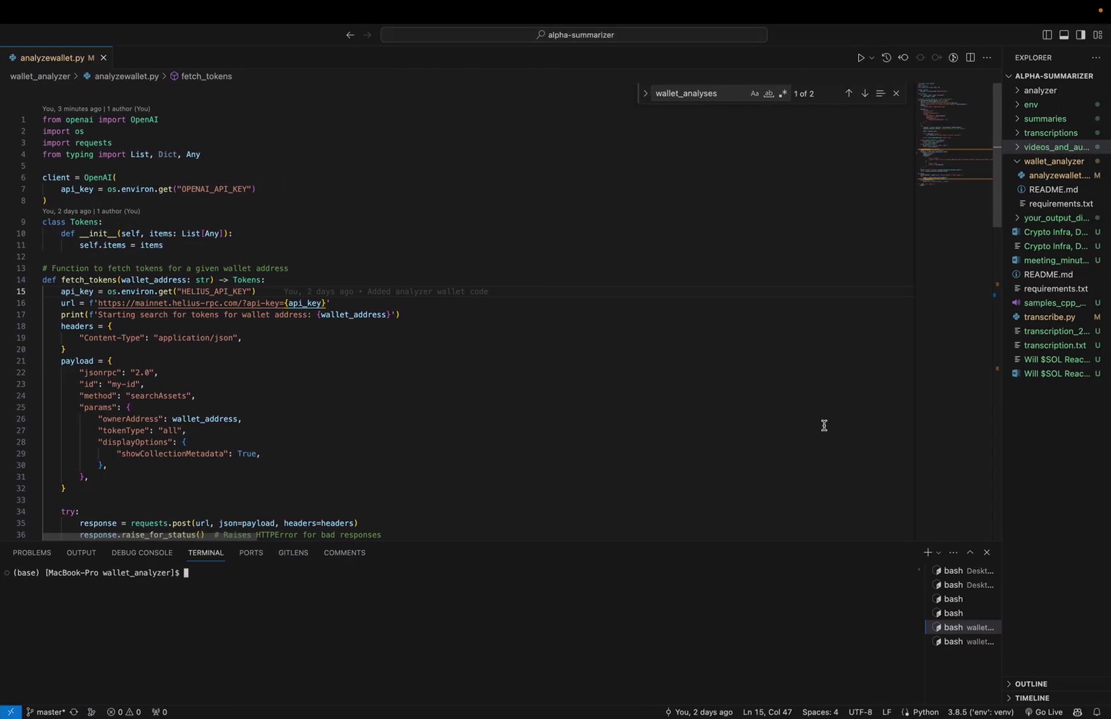
scroll(824, 425, "down", 5)
scroll(823, 426, "down", 5)
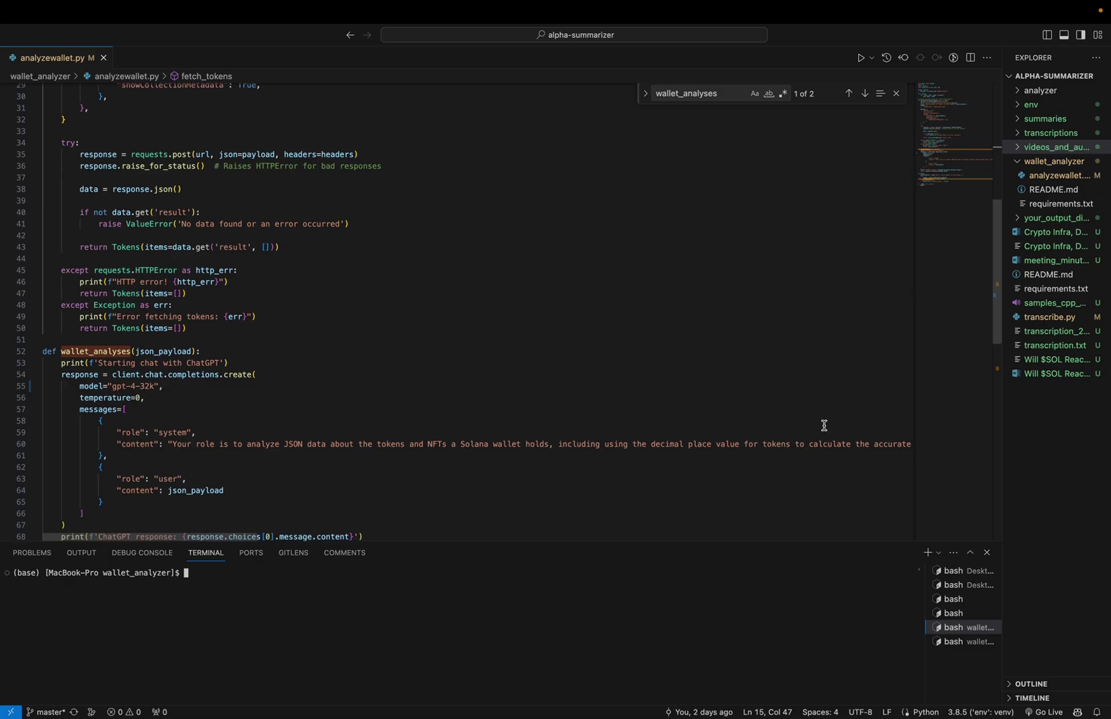
scroll(824, 426, "down", 3)
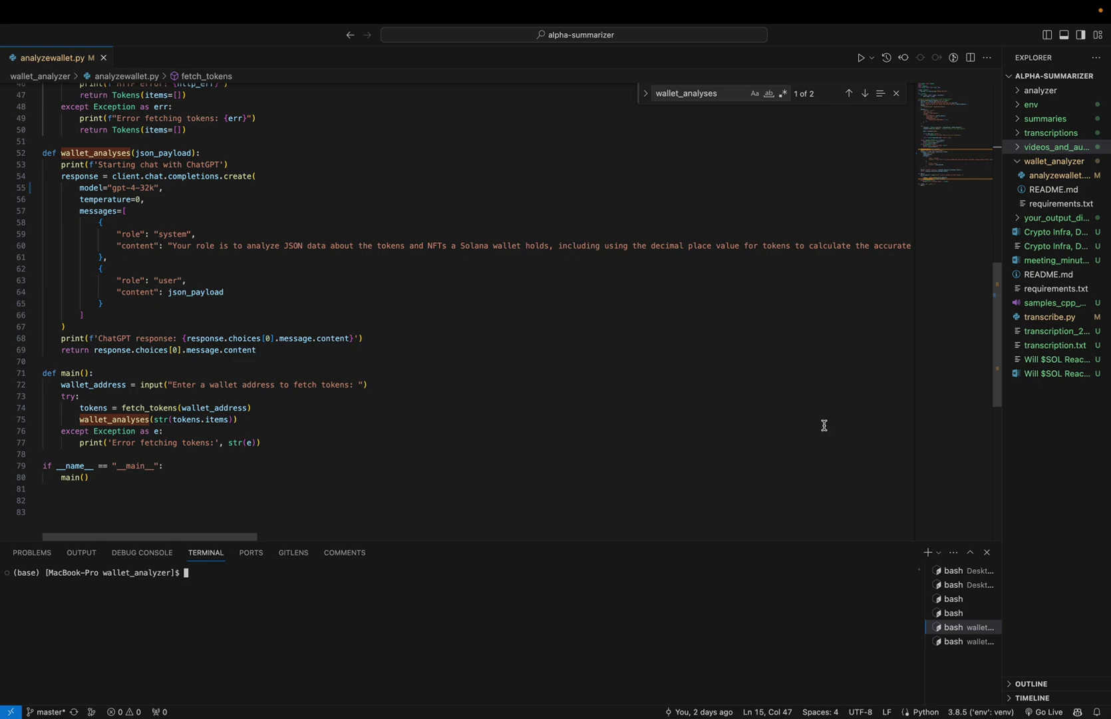
scroll(824, 426, "up", 5)
scroll(824, 425, "up", 5)
scroll(824, 426, "up", 5)
scroll(824, 425, "up", 5)
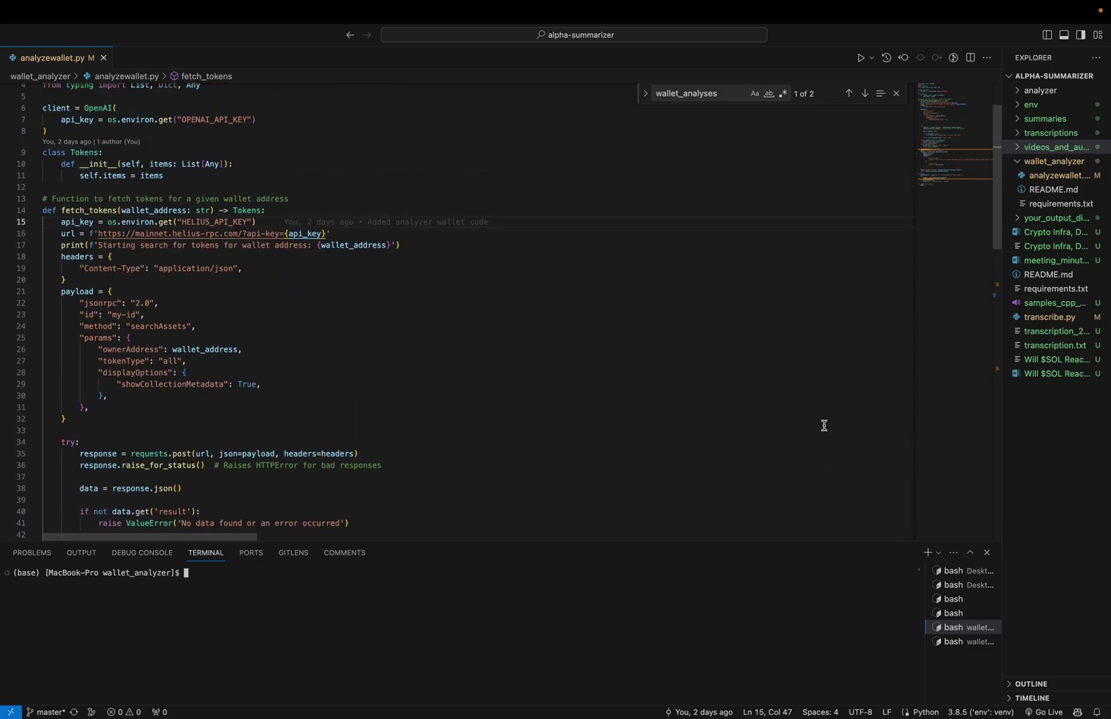
scroll(824, 426, "down", 3)
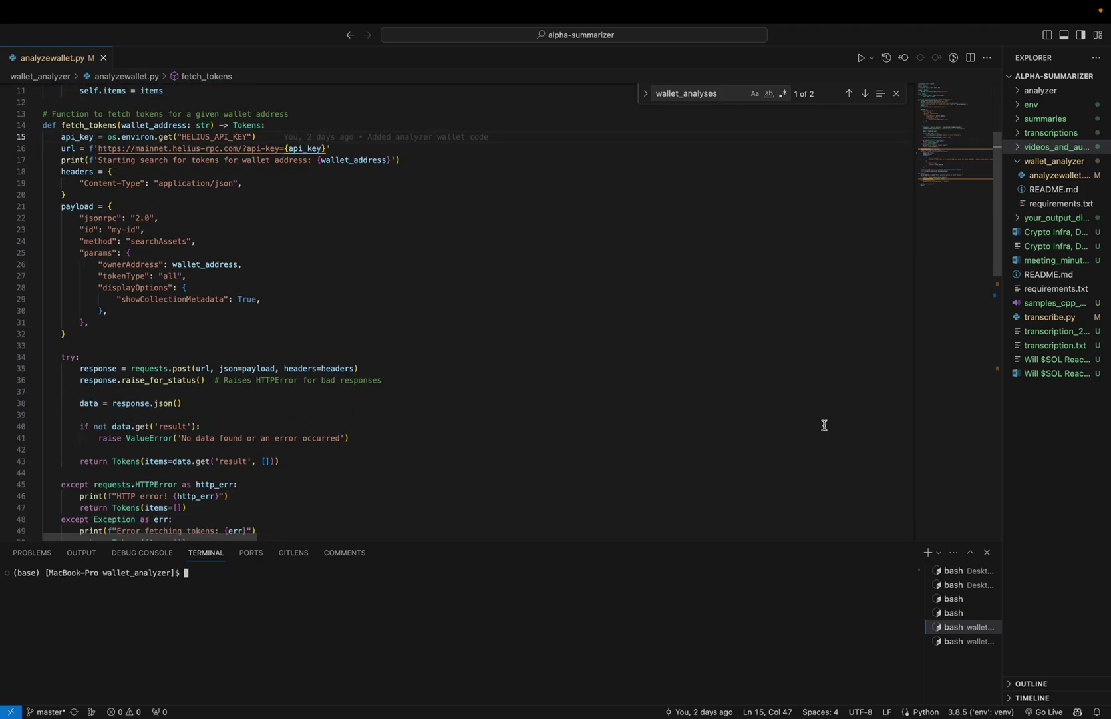
key("ctrl+Right")
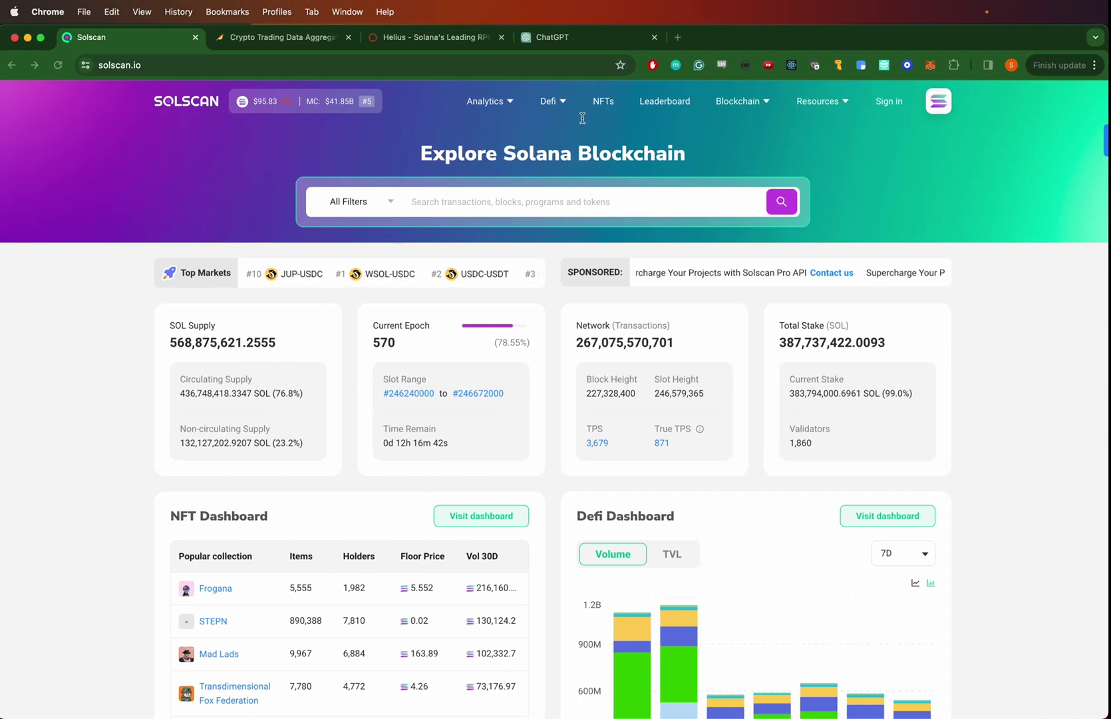
left_click(442, 42)
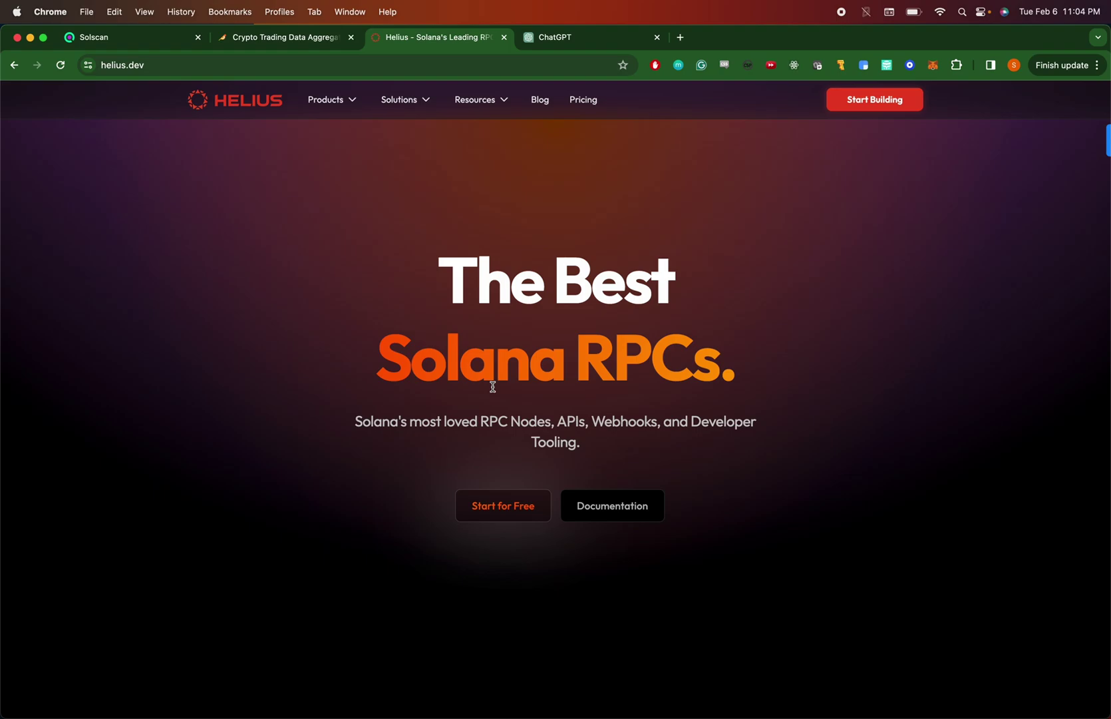
Step: Return to analyzewallet.py to review fetch_tokens, wallet_analyses and main
key("super+Tab")
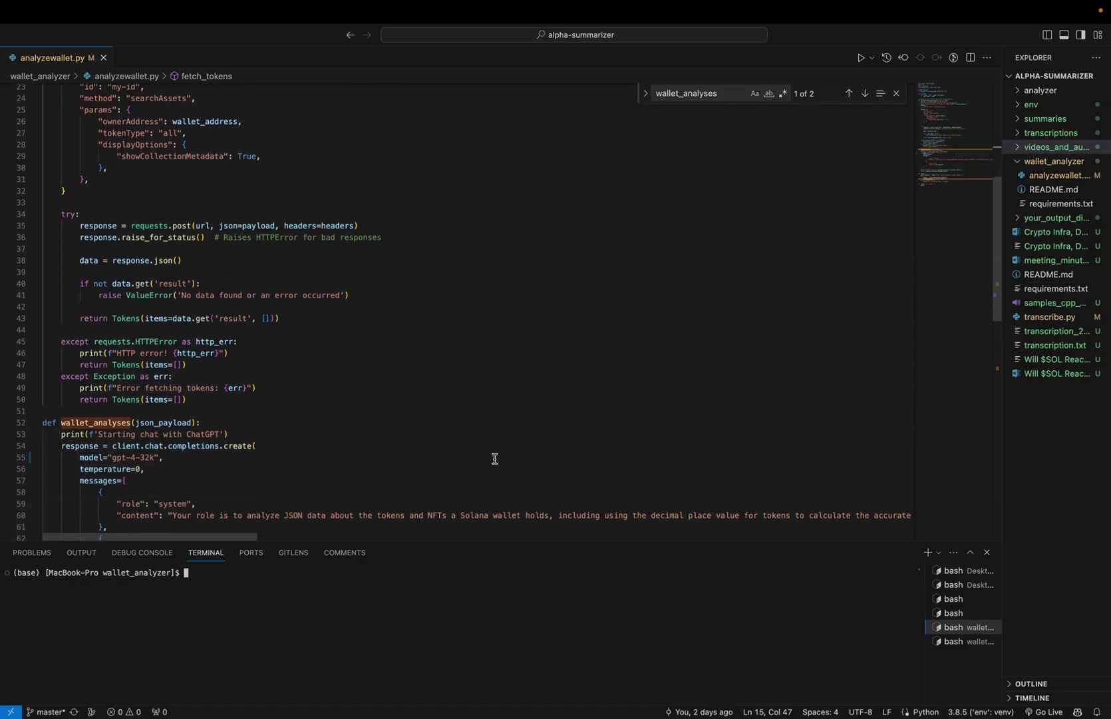
scroll(495, 459, "down", 3)
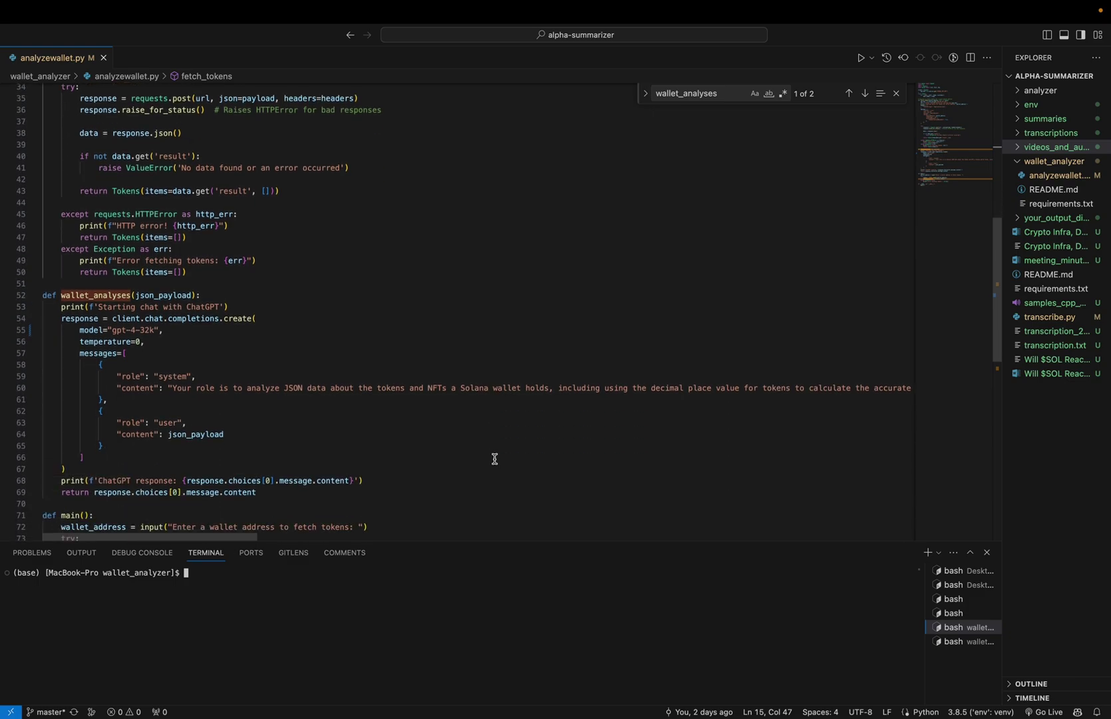
scroll(495, 458, "up", 3)
scroll(495, 459, "up", 3)
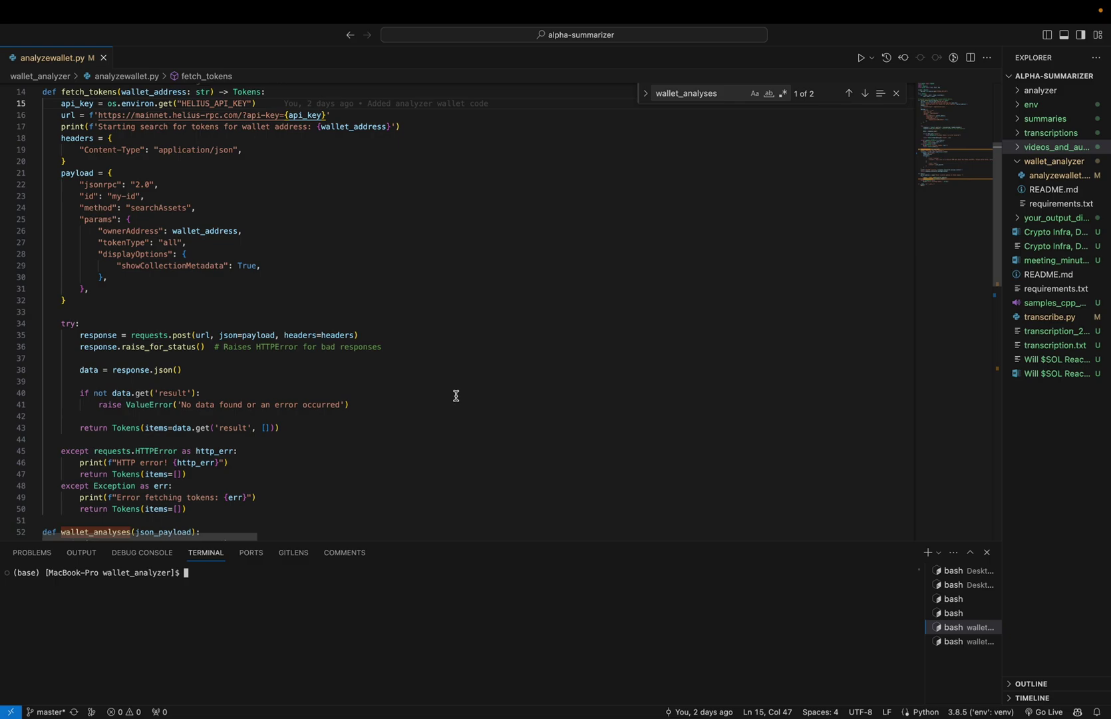
scroll(456, 396, "down", 5)
scroll(456, 396, "down", 3)
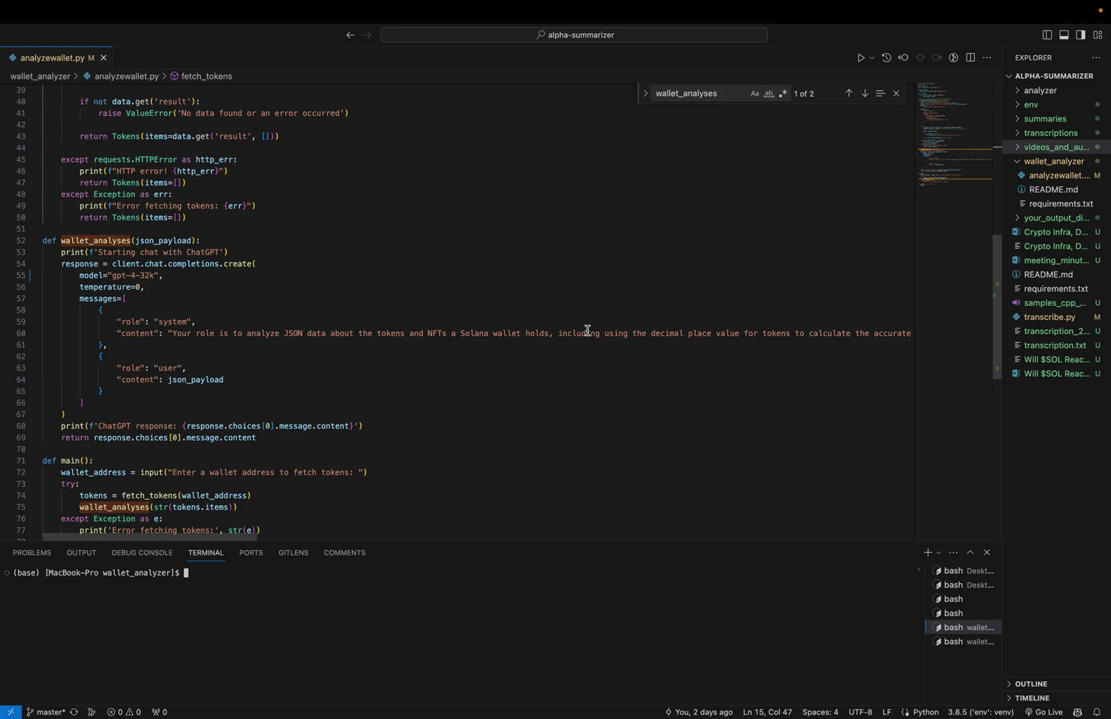
scroll(587, 330, "down", 5)
scroll(587, 329, "down", 2)
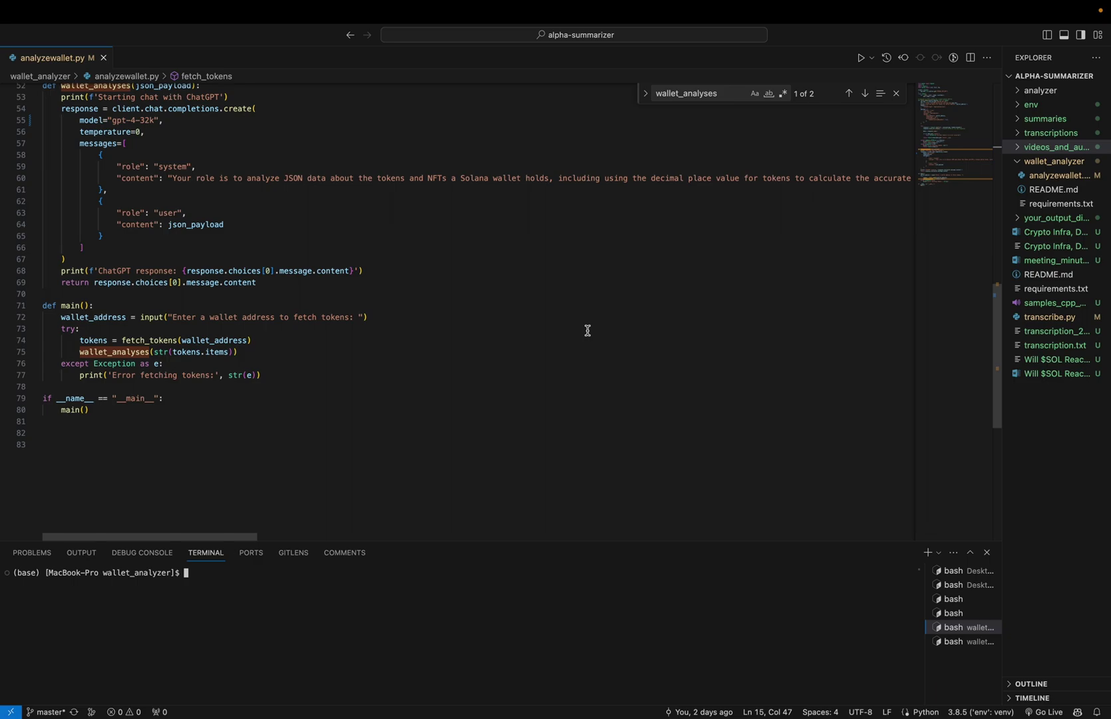
scroll(587, 330, "up", 3)
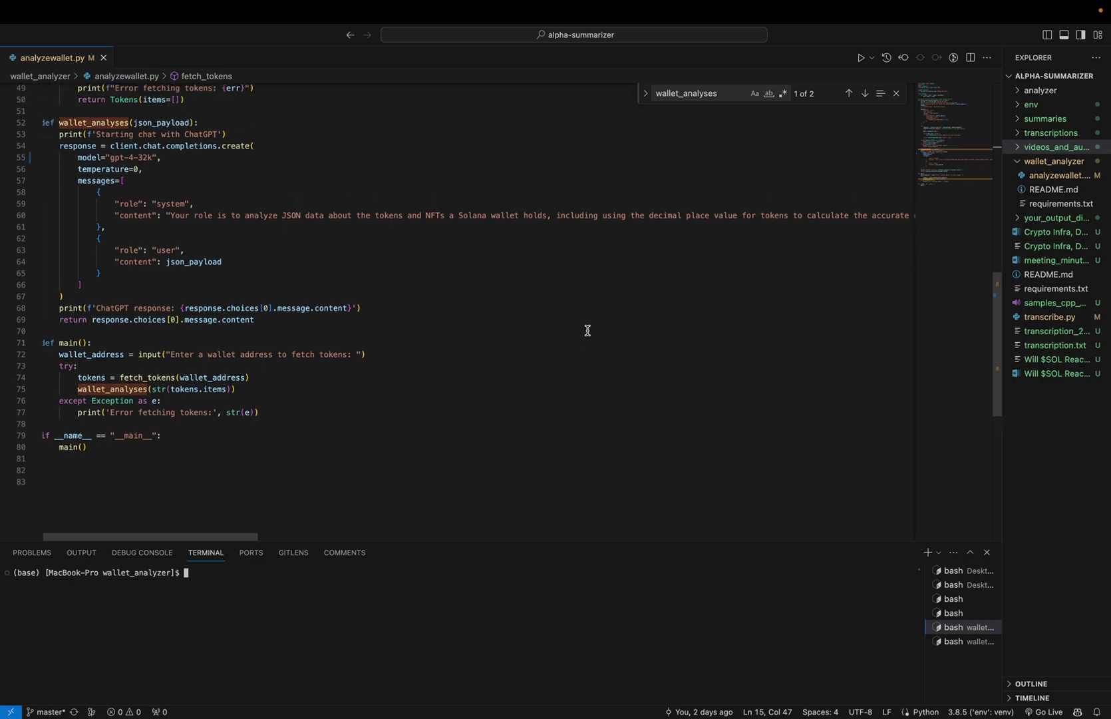
scroll(586, 329, "up", 1)
Step: Copy the wallet address of Birdeye's first listed profitable trader
key("super+Tab")
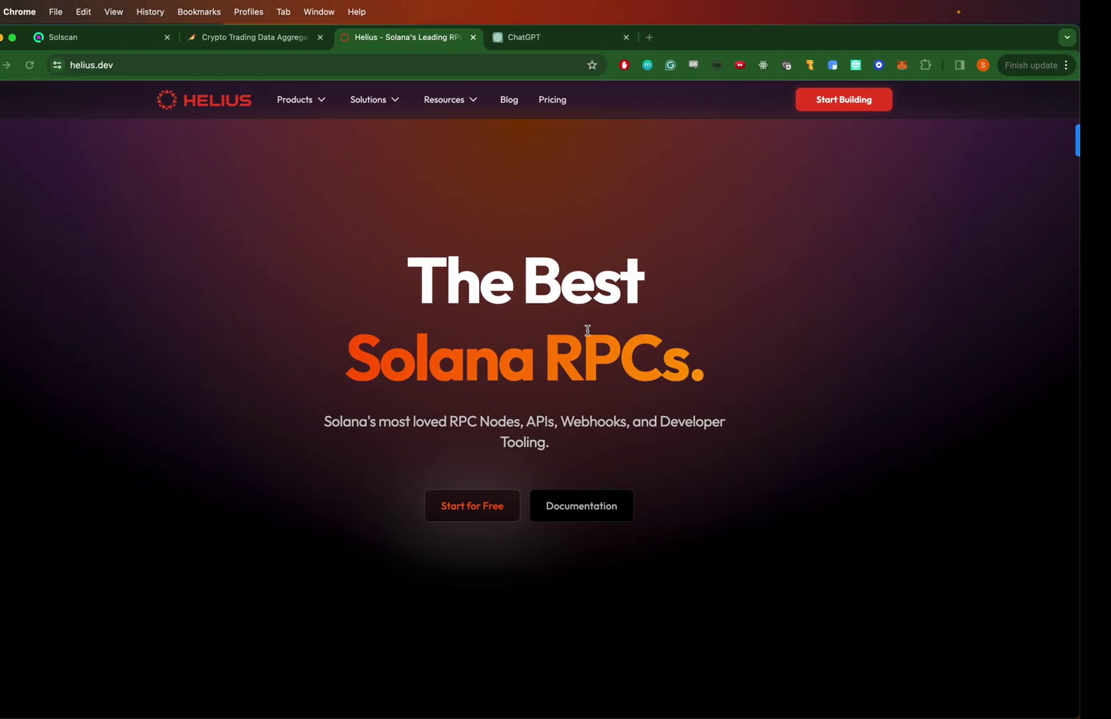
left_click(266, 37)
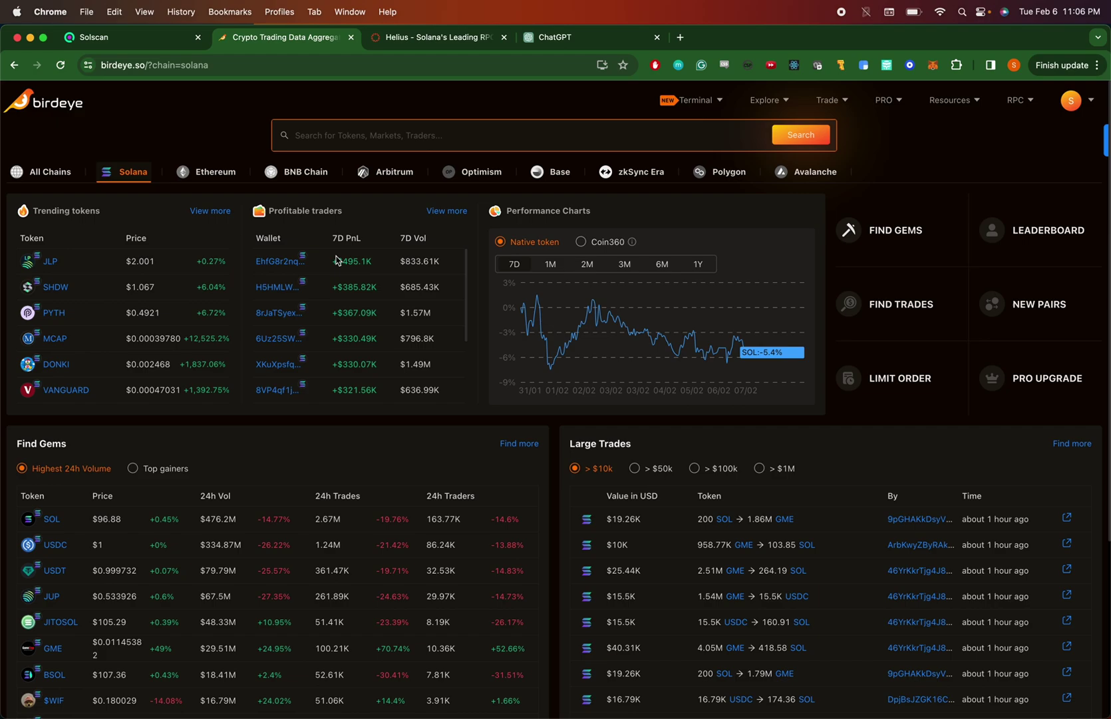
left_click(284, 266)
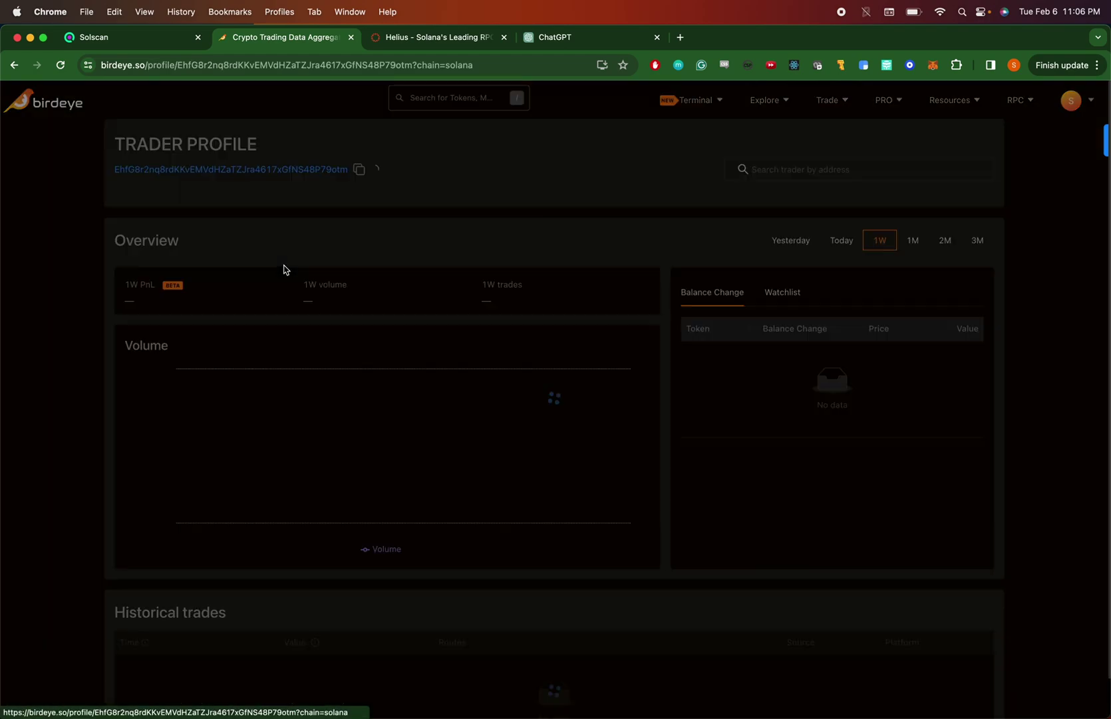
left_click(359, 171)
key("super+Tab")
Step: Run python analyzewallet.py on the copied trader wallet address
left_click(356, 607)
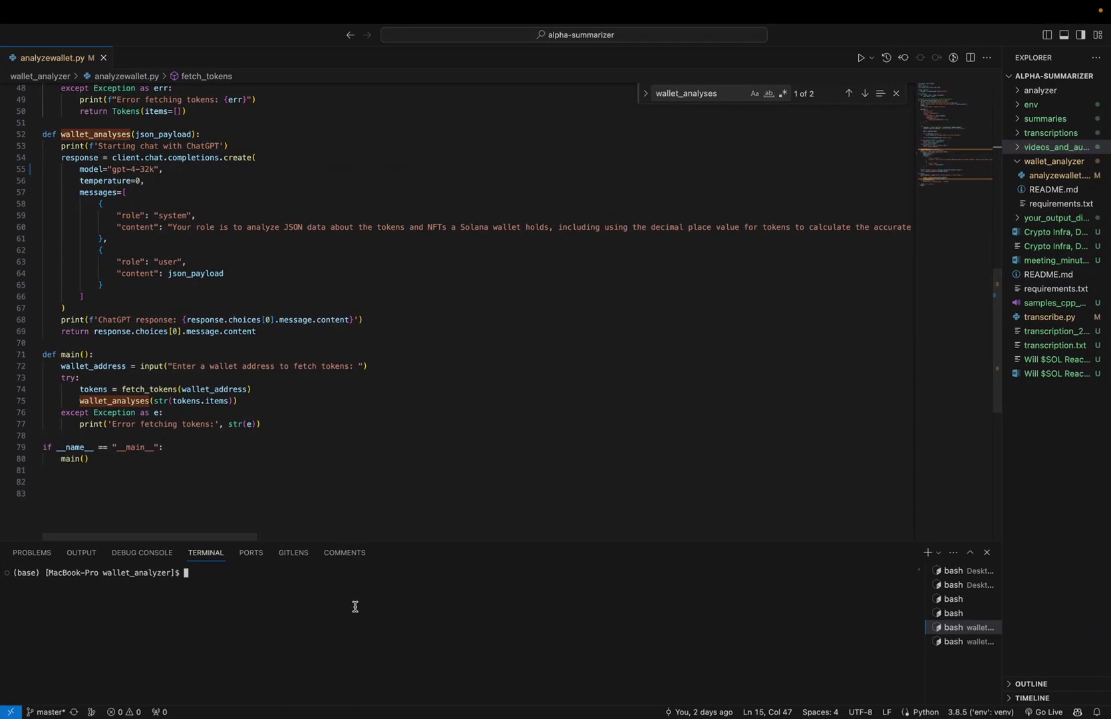
type("python an")
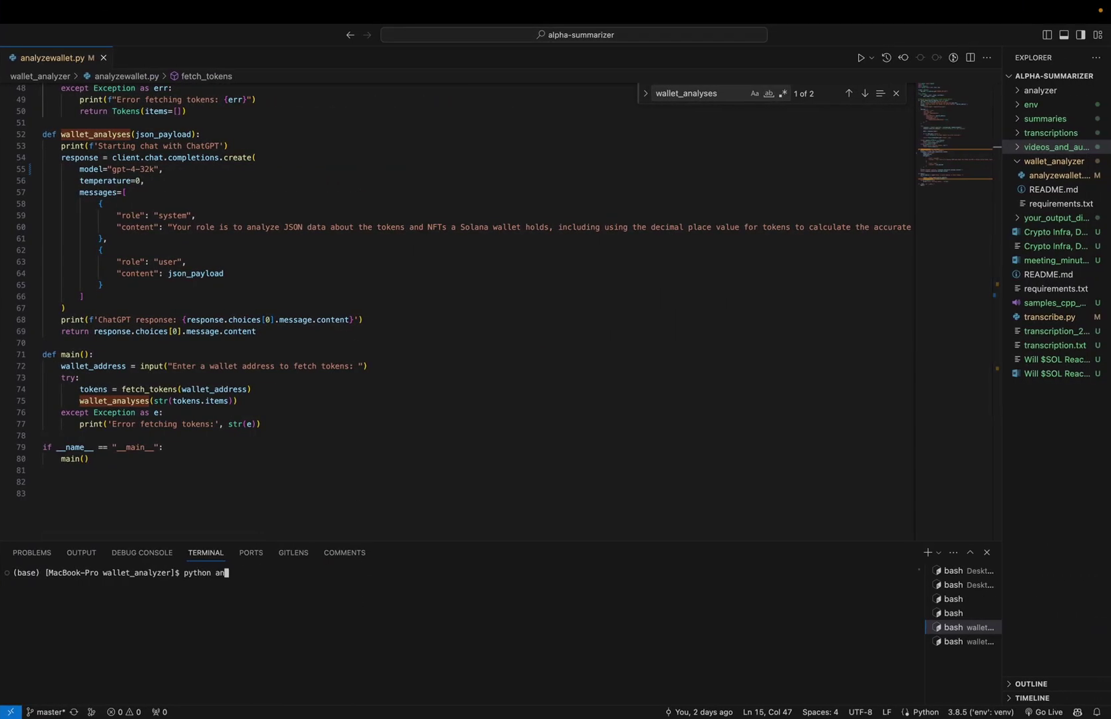
key("Tab")
key("Return")
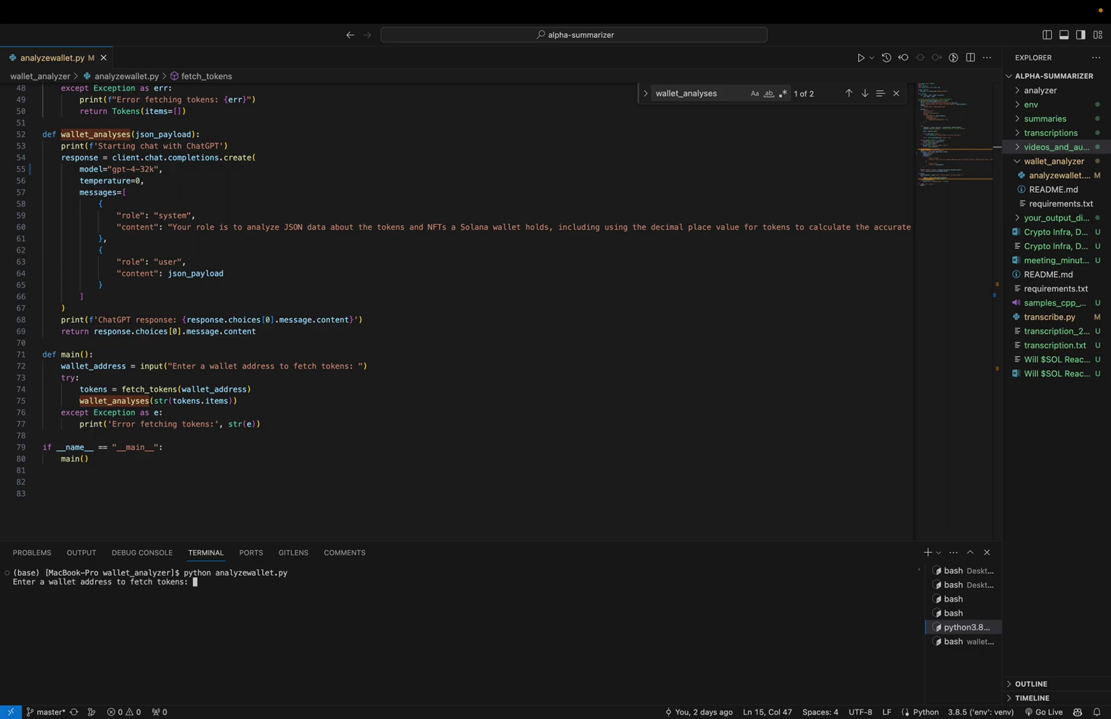
key("super+v")
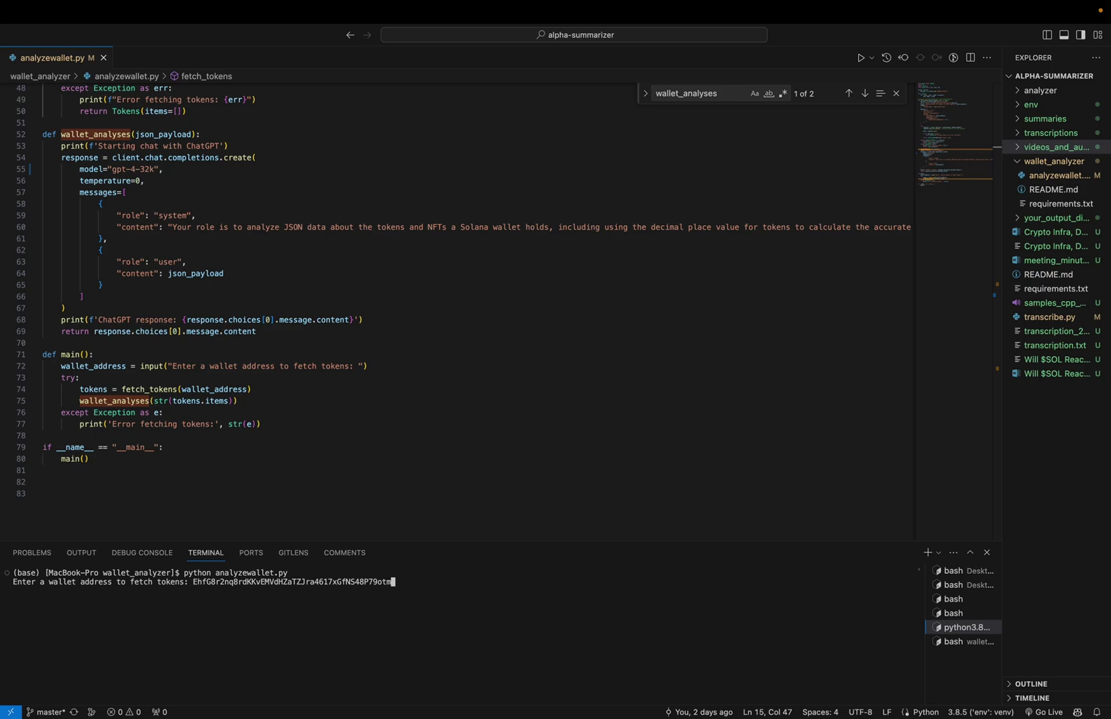
key("Return")
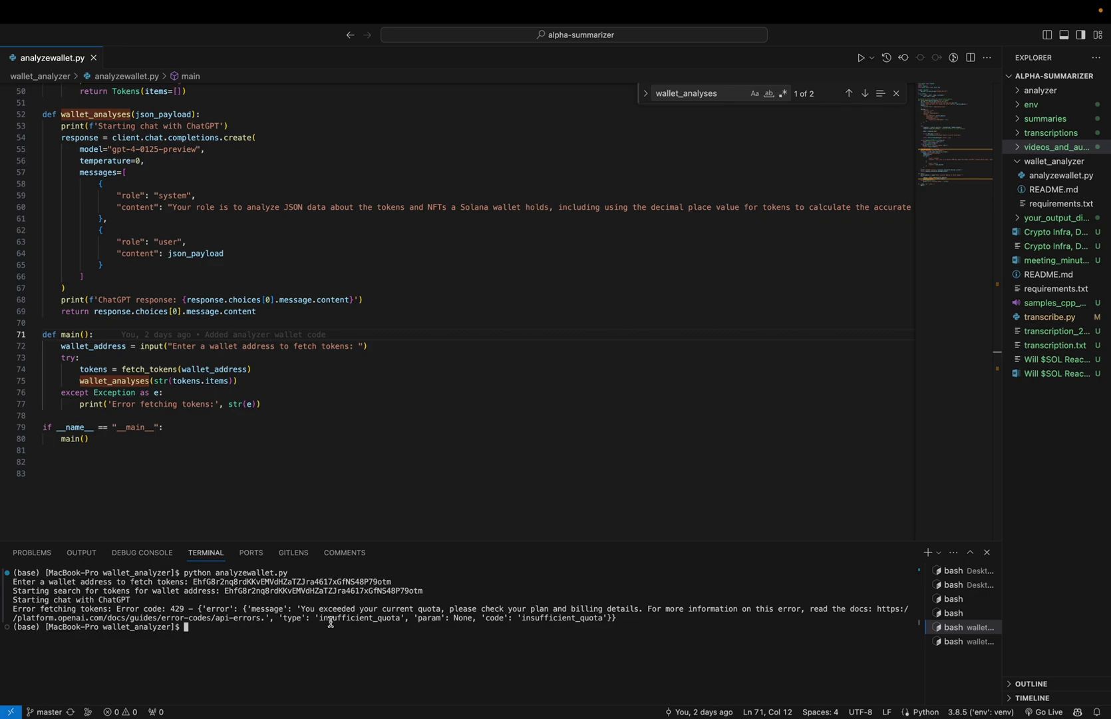
Step: Comment out wallet_analyses, print str(tokens.items), rerun, and copy the JSON output
left_click(382, 426)
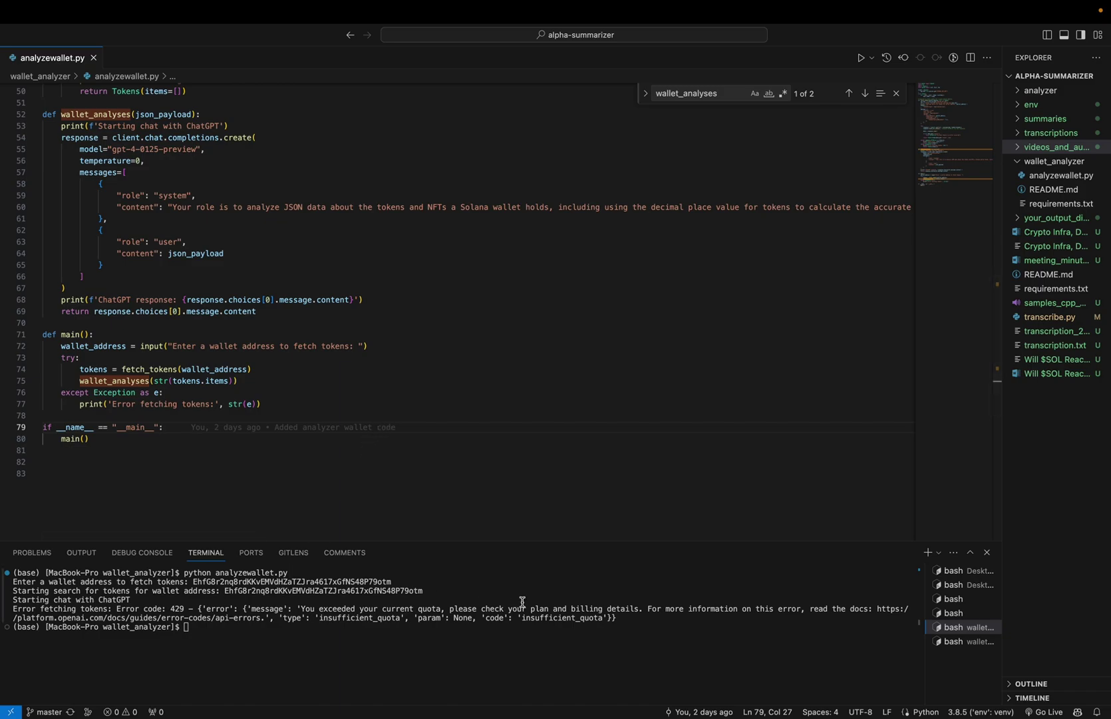
left_click(518, 625)
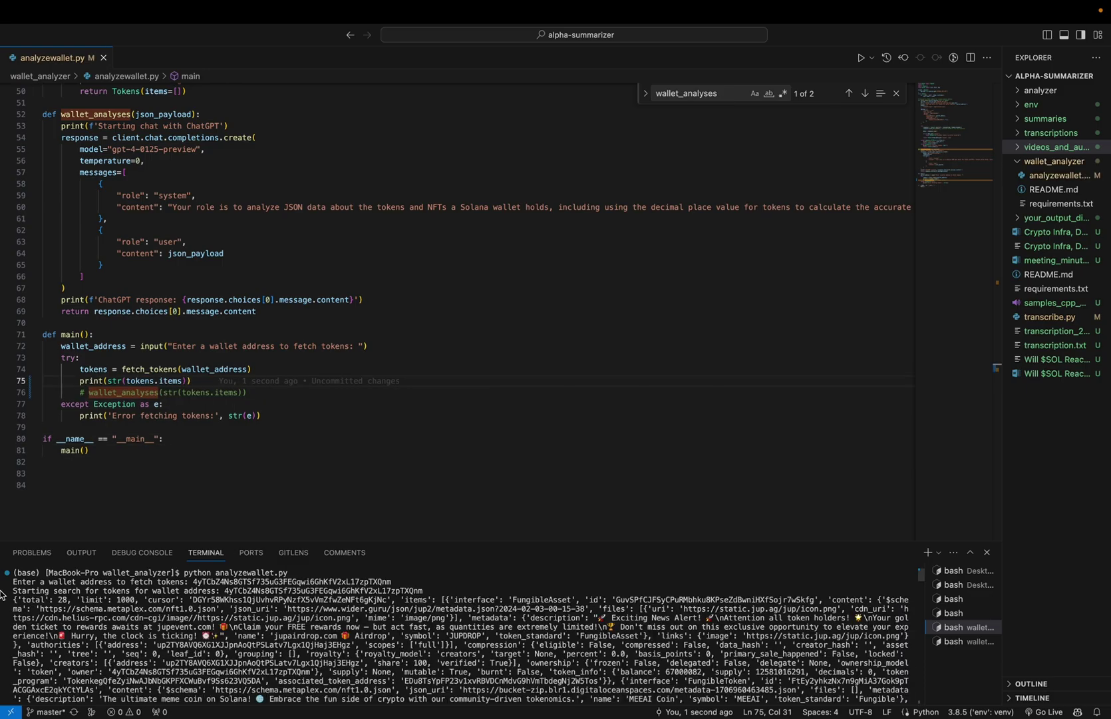
left_click_drag(368, 698, 804, 687)
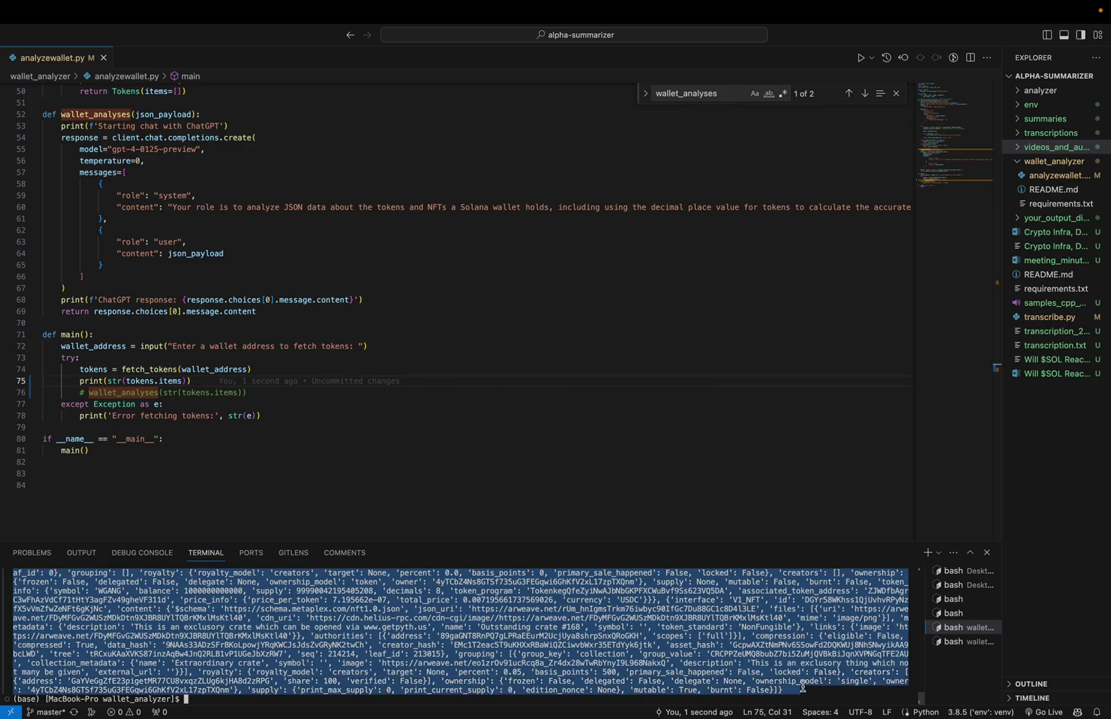
key("super+c")
key("super+Tab")
Step: Send the wallet JSON to the GPT Preview for a Fungible Tokens and NFTs breakdown
left_click(700, 681)
key("super+v")
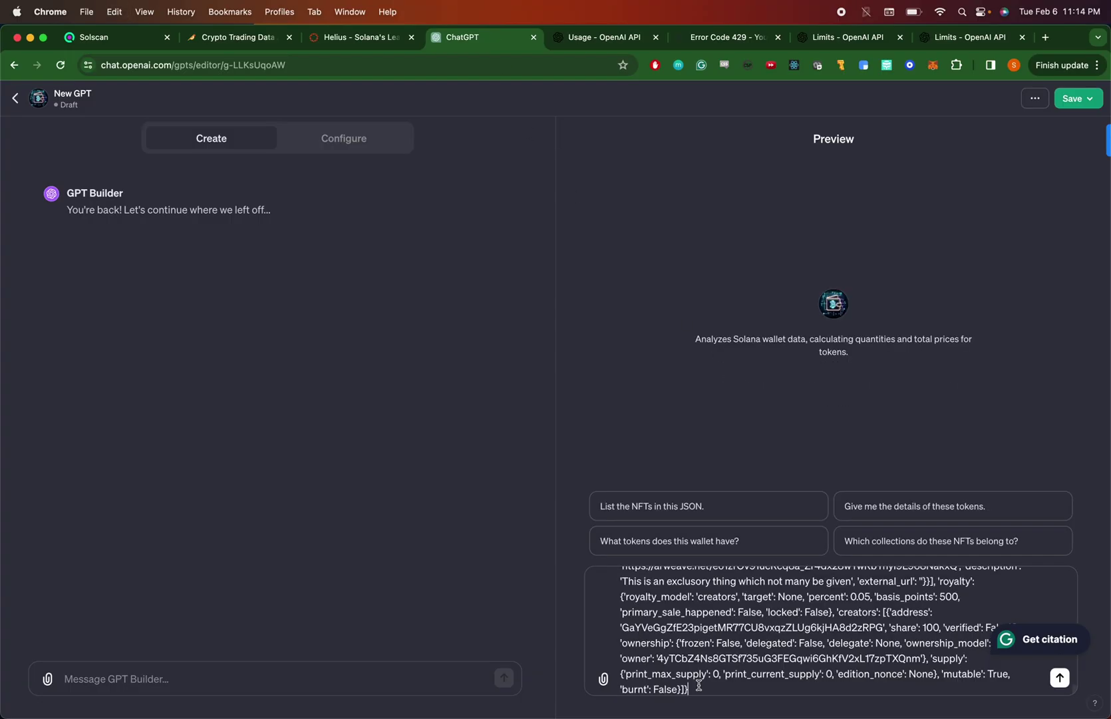
key("Return")
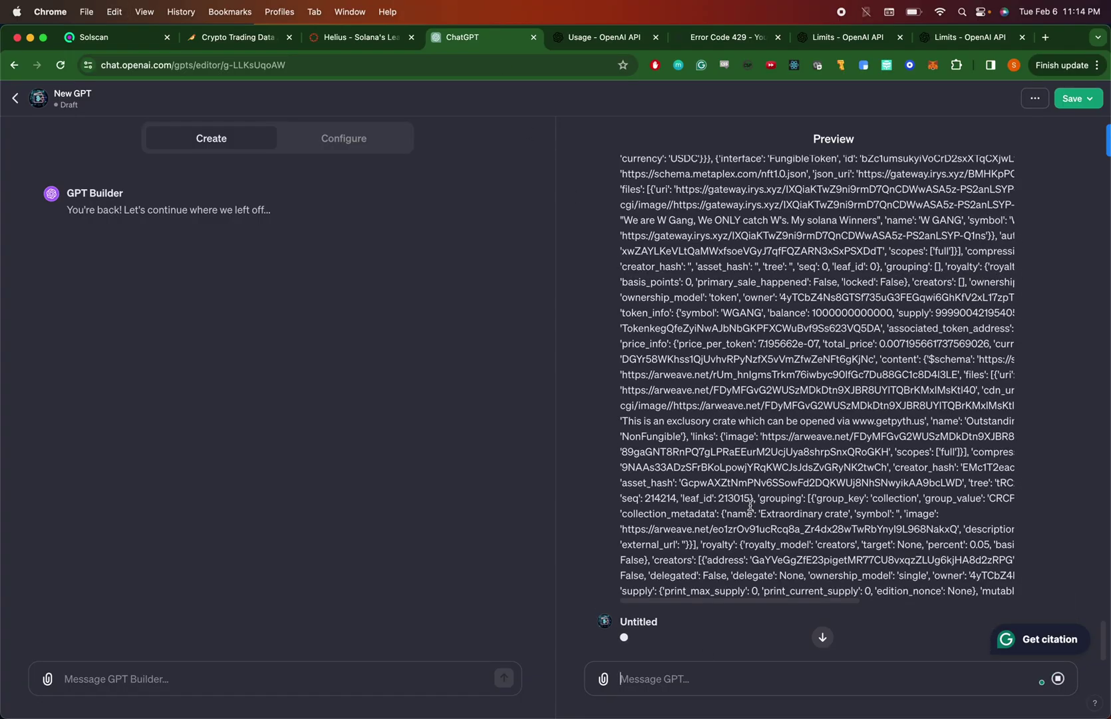
scroll(749, 506, "up", 10)
scroll(750, 505, "up", 10)
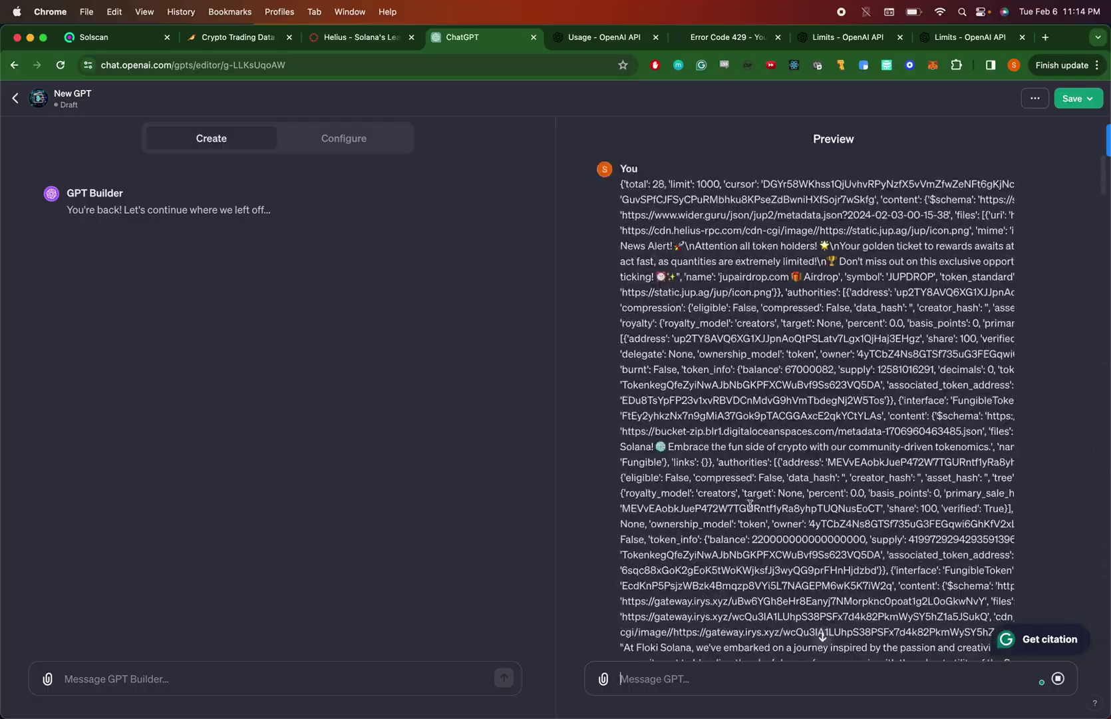
scroll(749, 505, "down", 10)
scroll(750, 505, "down", 10)
scroll(750, 505, "down", 5)
scroll(750, 506, "down", 5)
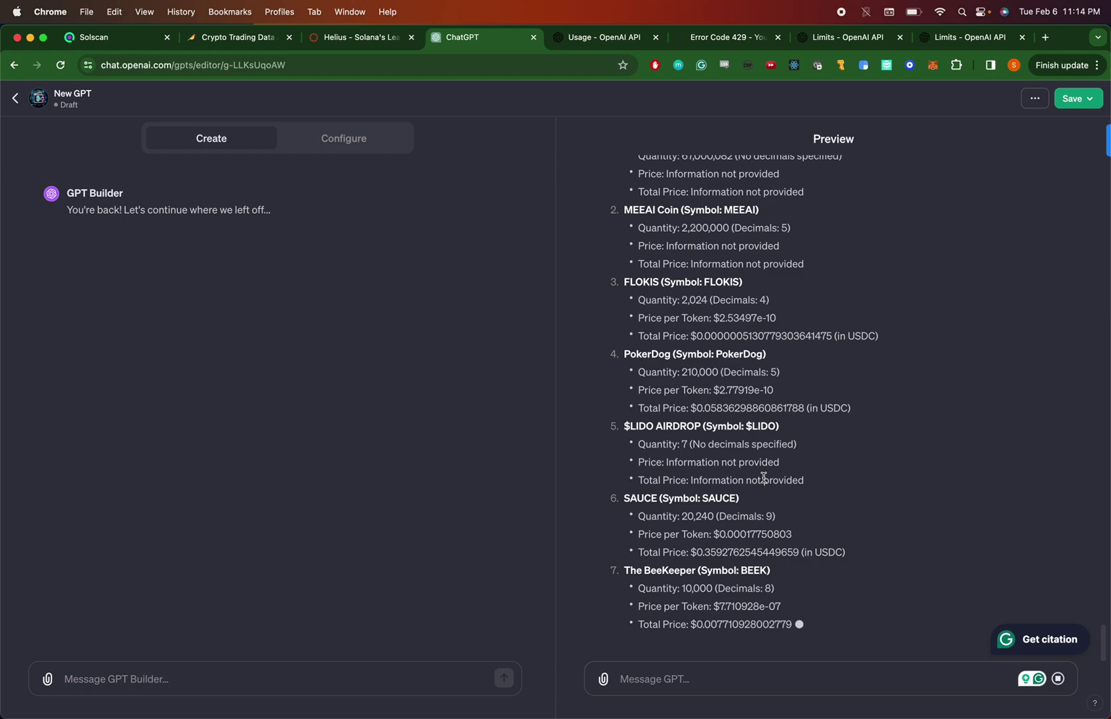
scroll(764, 478, "up", 3)
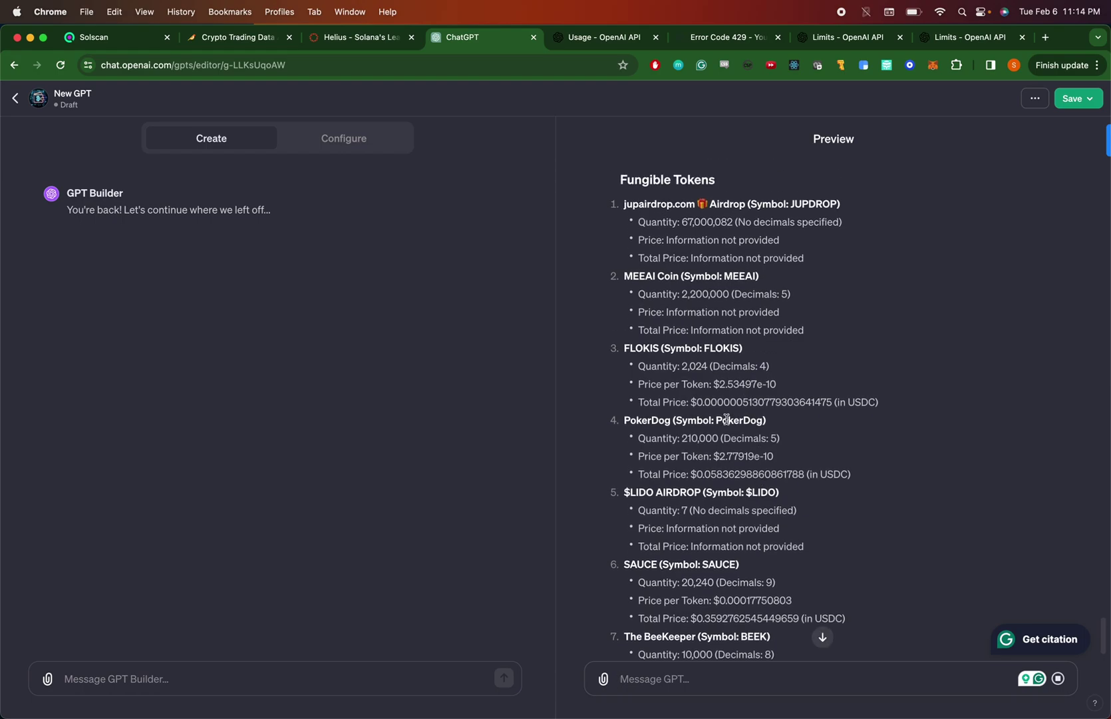
scroll(765, 304, "down", 10)
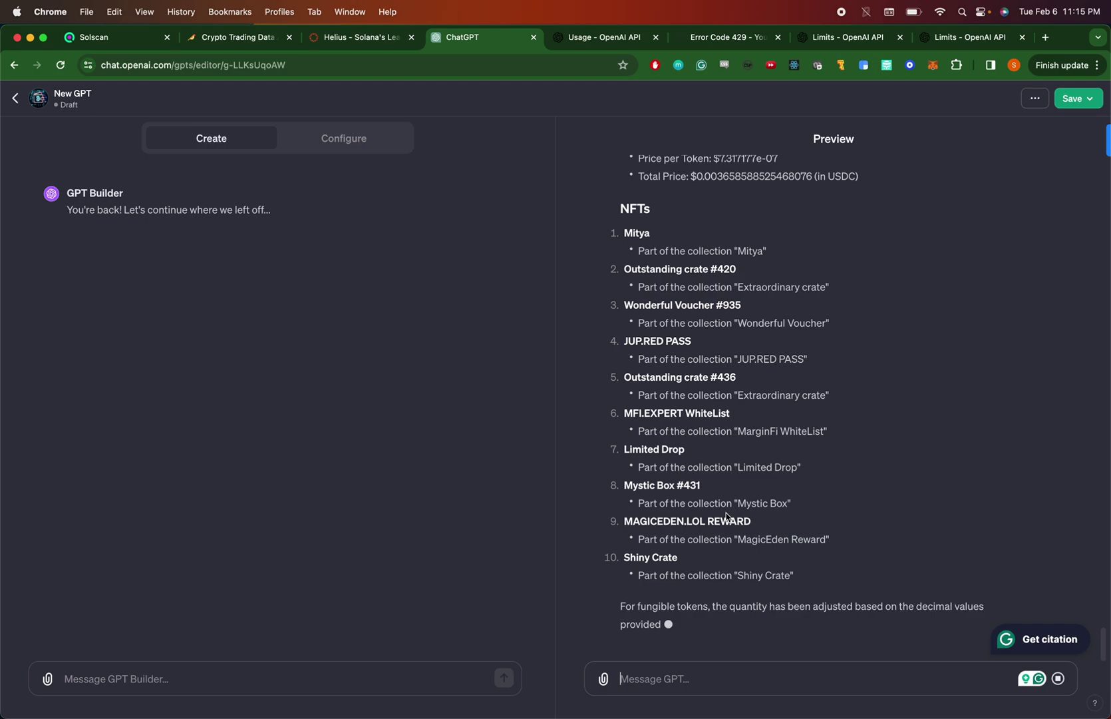
Step: Compare analyzewallet.py with the ChatGPT summary, finishing back in VS Code
key("ctrl+Right")
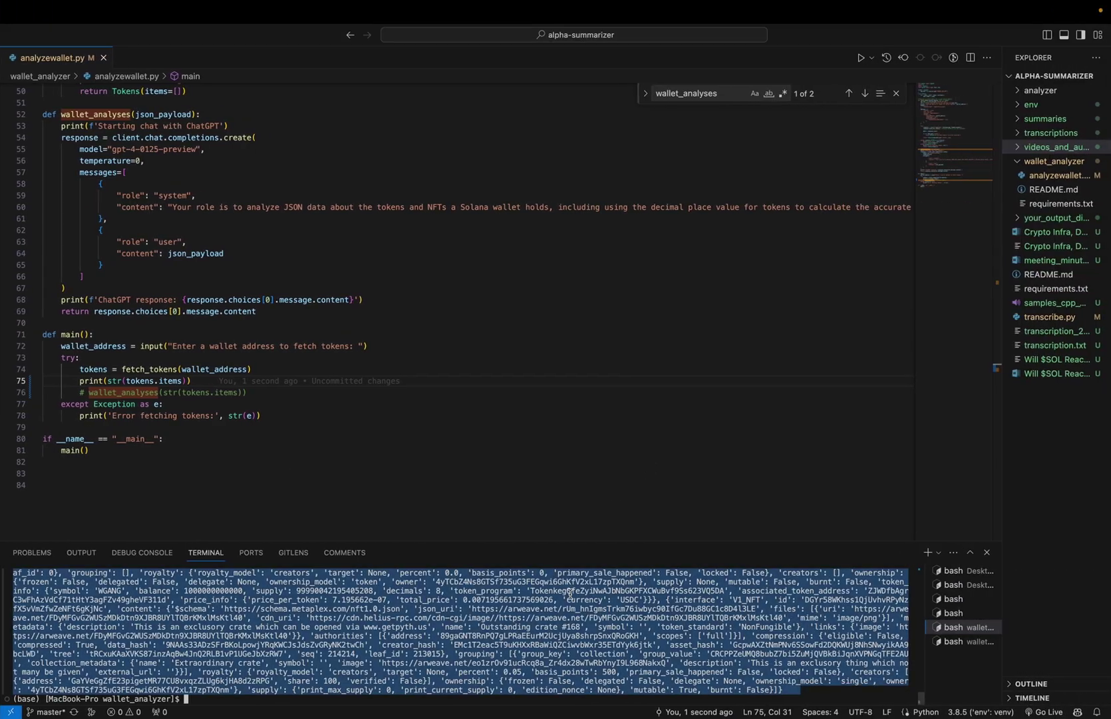
scroll(545, 448, "up", 10)
scroll(545, 447, "up", 10)
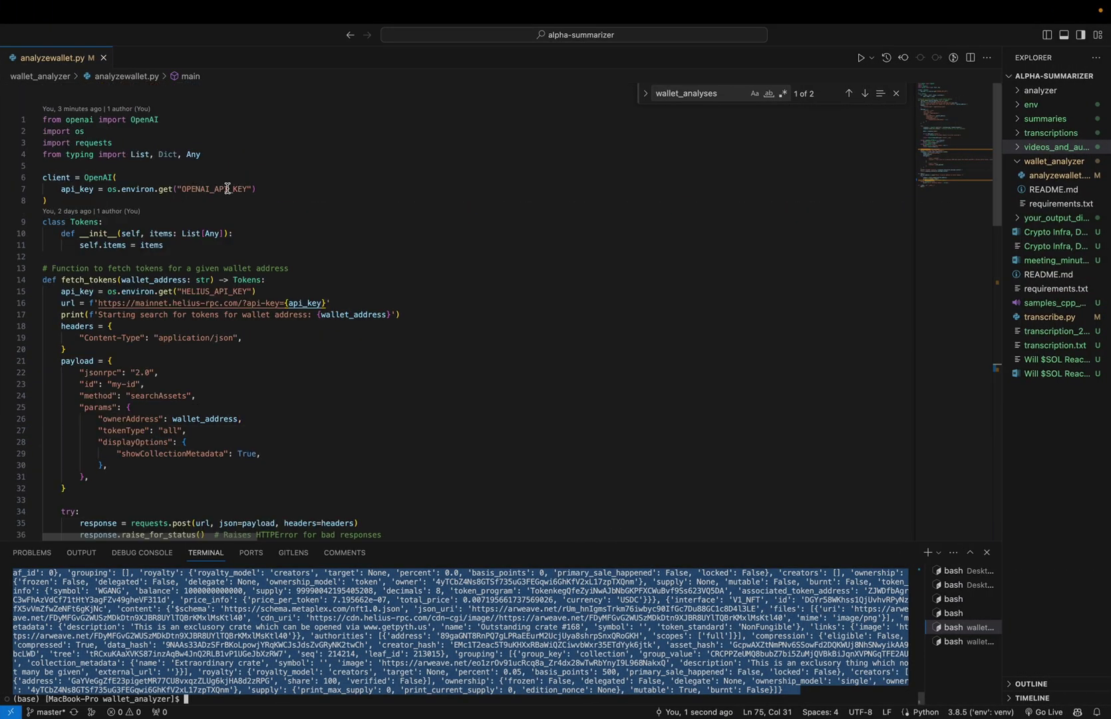
scroll(235, 249, "down", 5)
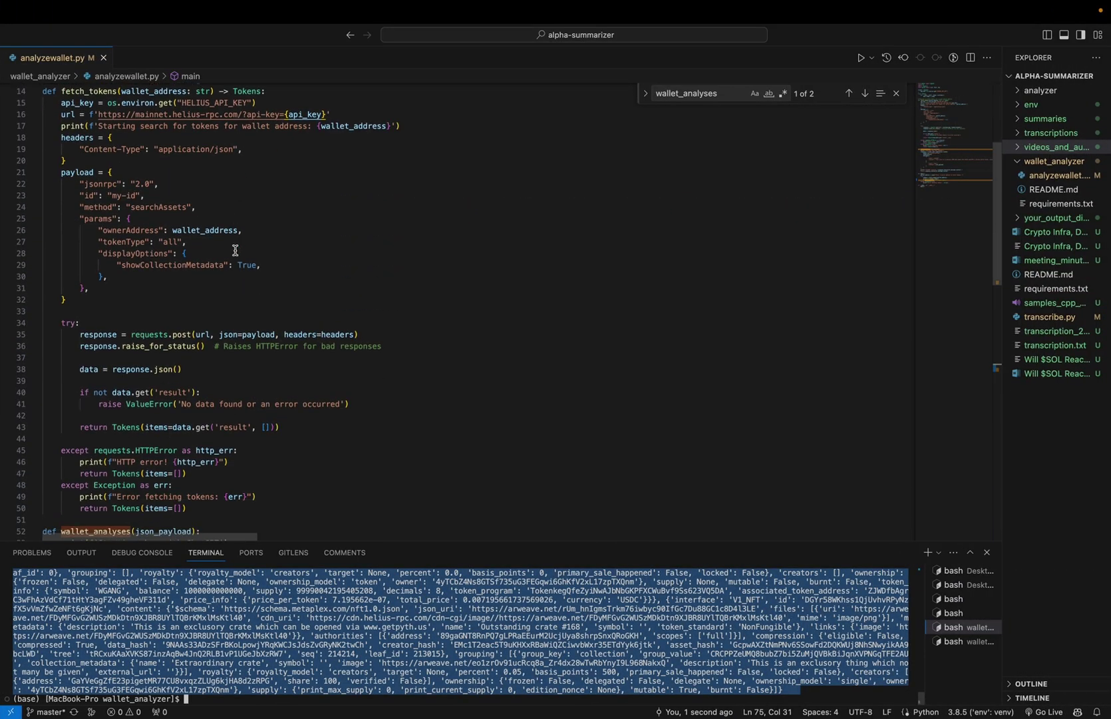
scroll(240, 192, "up", 2)
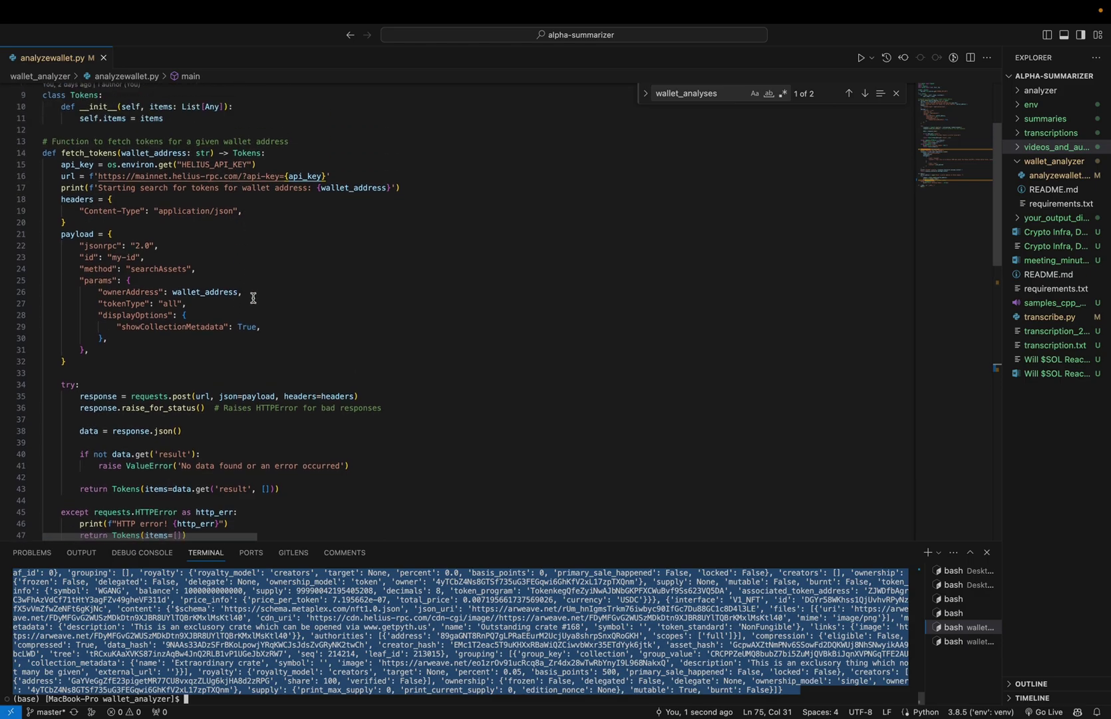
scroll(253, 298, "down", 10)
key("super+Tab")
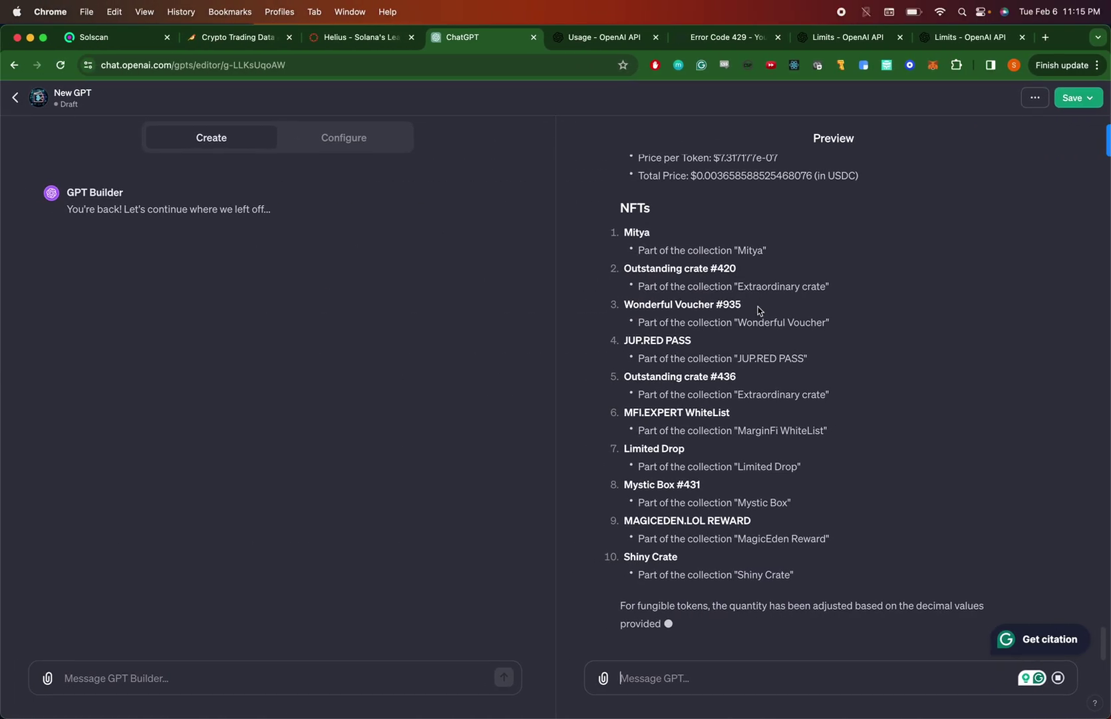
key("super+Tab")
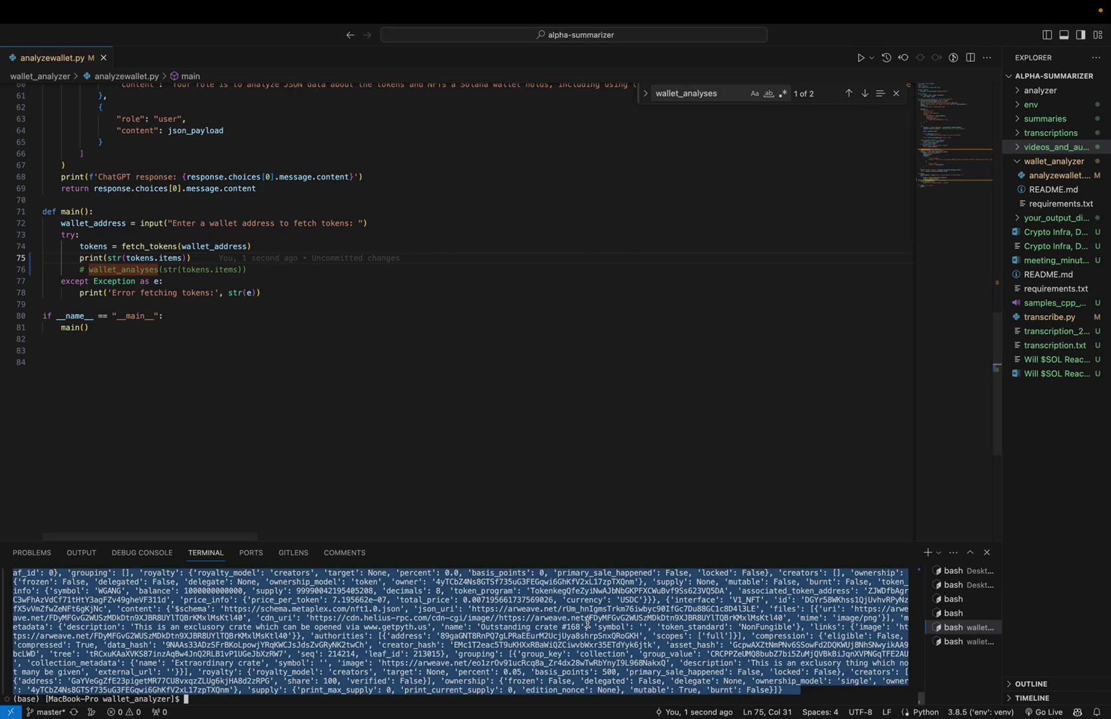